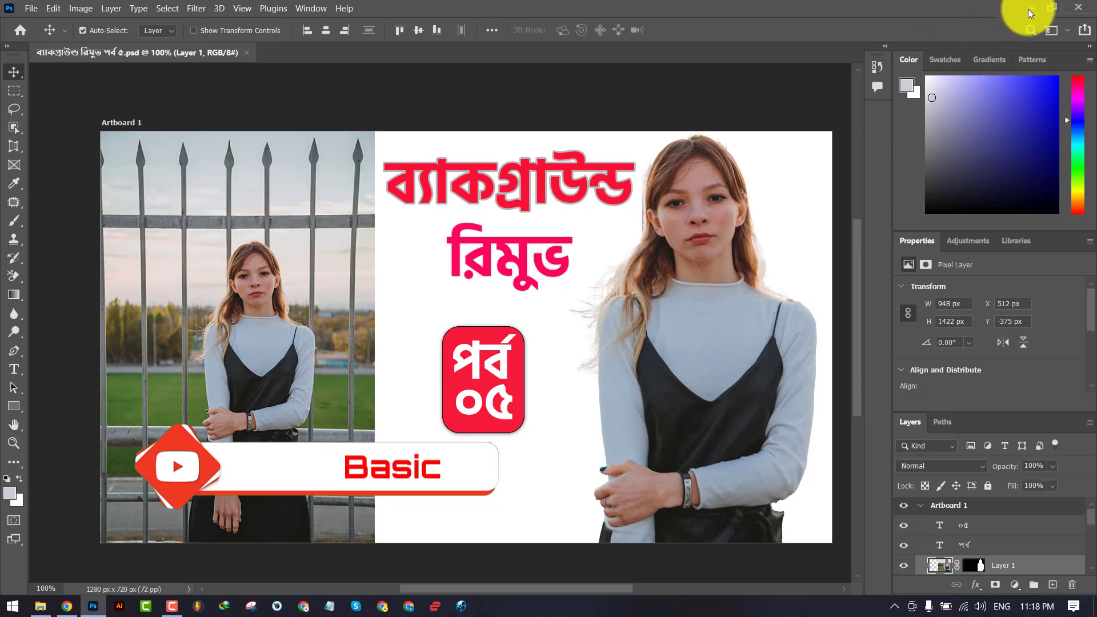
Open the Background Removal - Ep 5 folder from the desktop and view its four portrait photos one after another
{"action": "left_click", "coordinate": [1032, 8]}
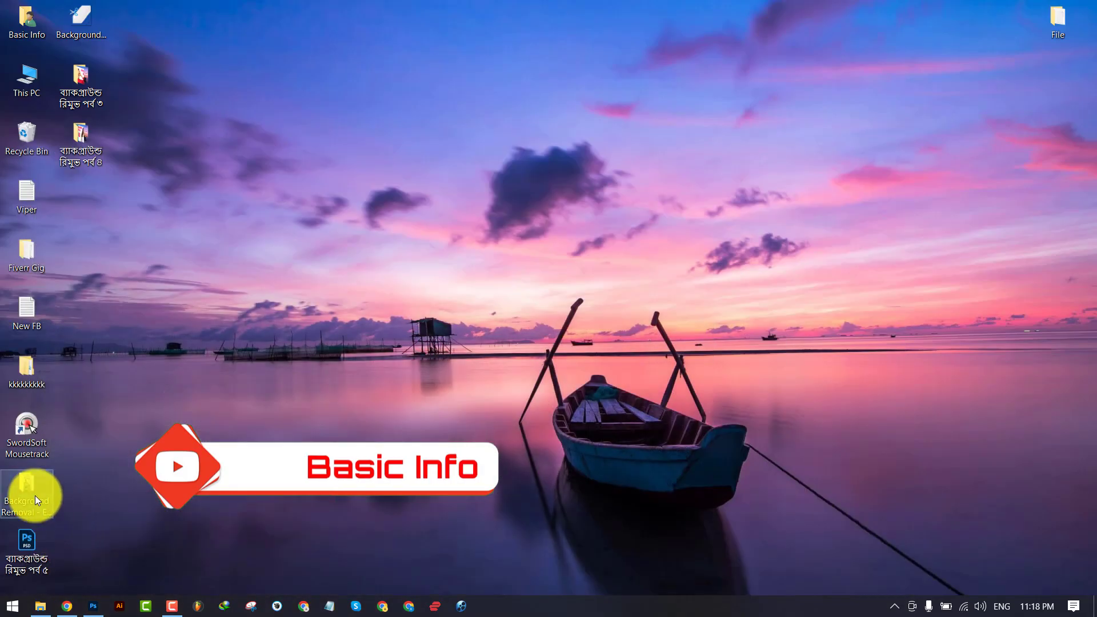
{"action": "double_click", "coordinate": [35, 496]}
{"action": "left_click", "coordinate": [167, 108]}
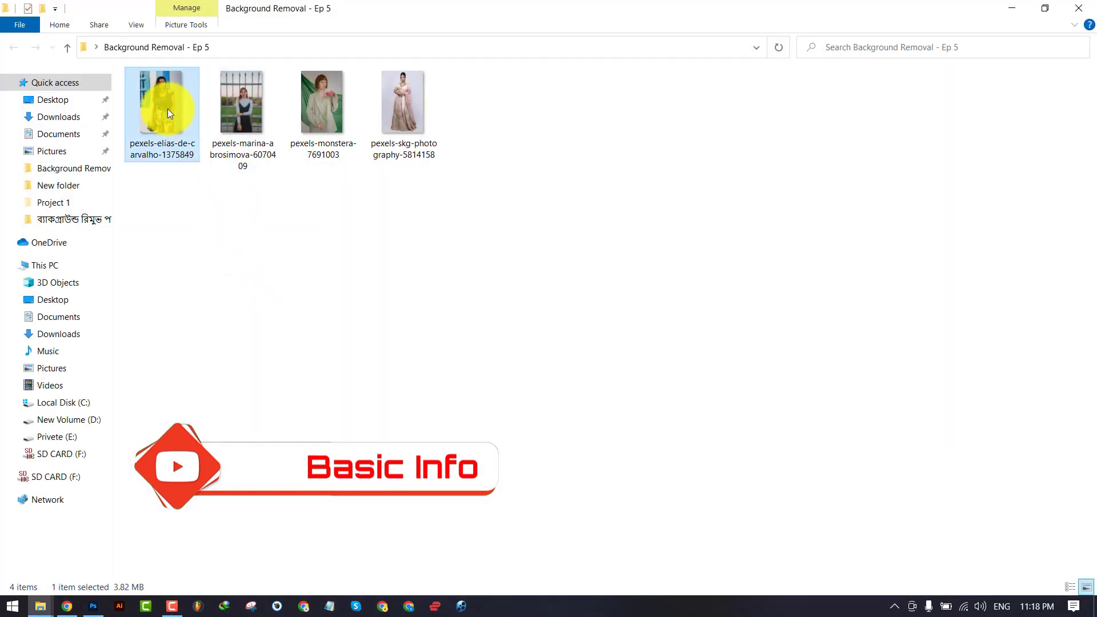
{"action": "double_click", "coordinate": [167, 108]}
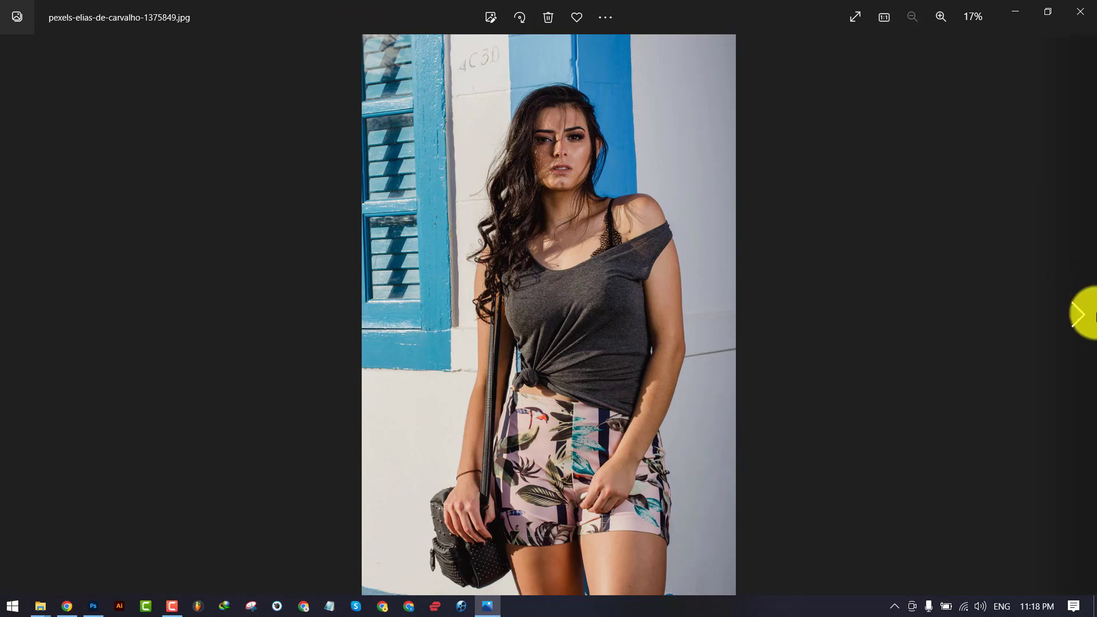
{"action": "left_click", "coordinate": [1079, 311]}
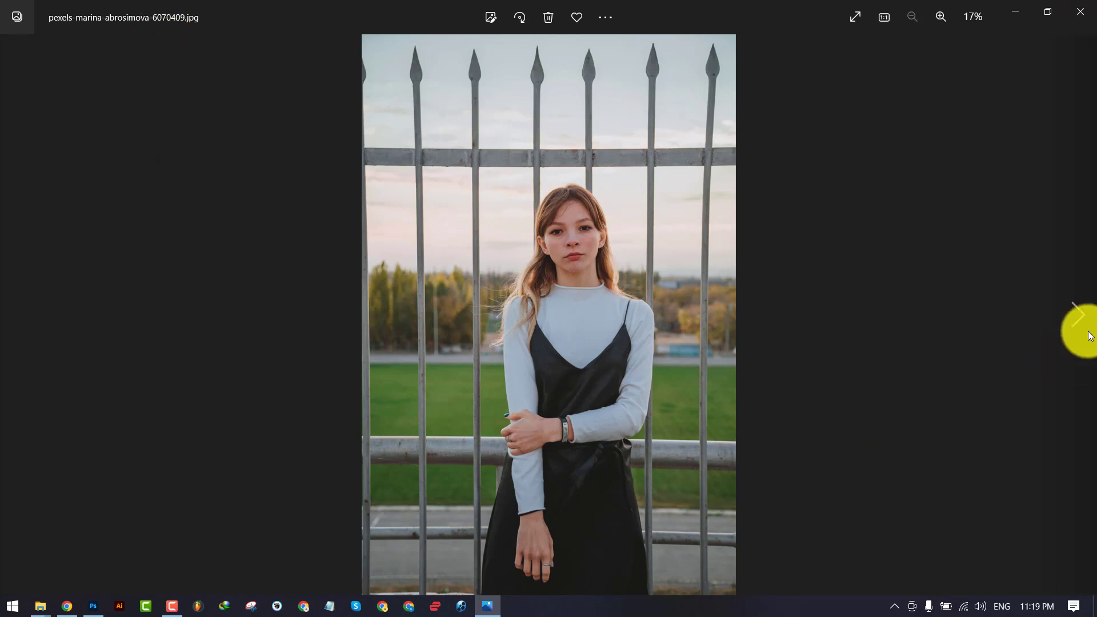
{"action": "left_click", "coordinate": [1077, 317]}
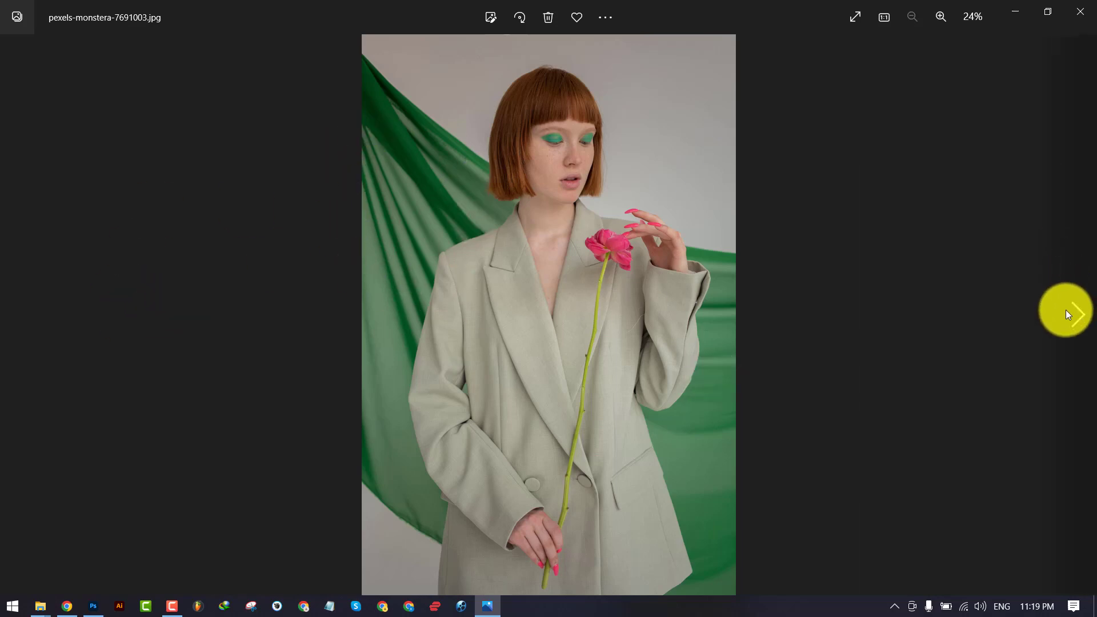
{"action": "left_click", "coordinate": [1067, 314]}
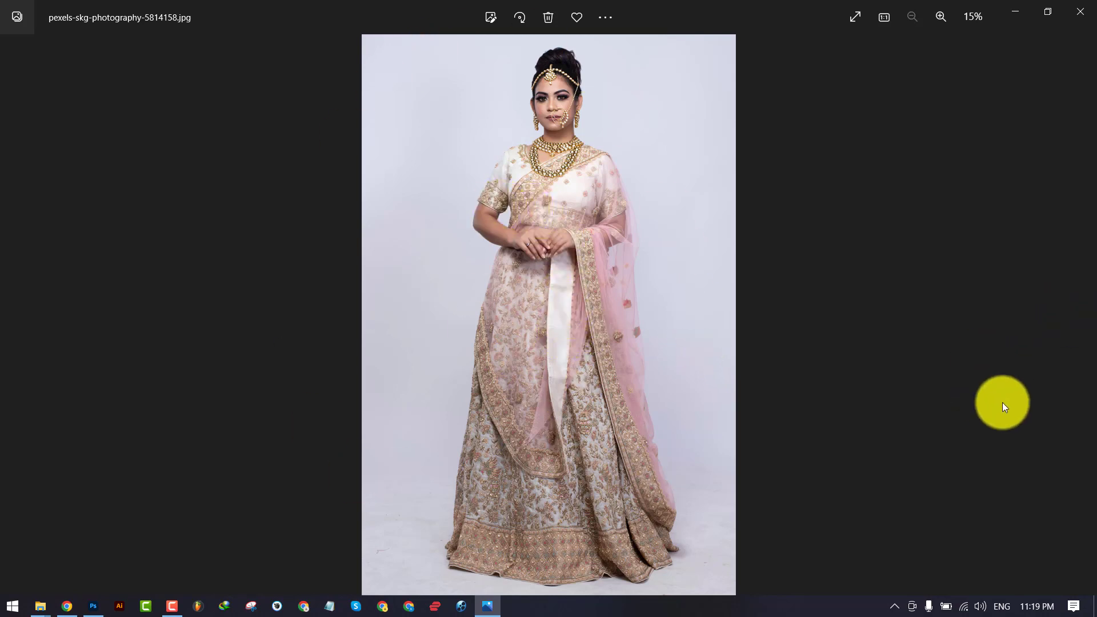
{"action": "left_click", "coordinate": [1091, 5]}
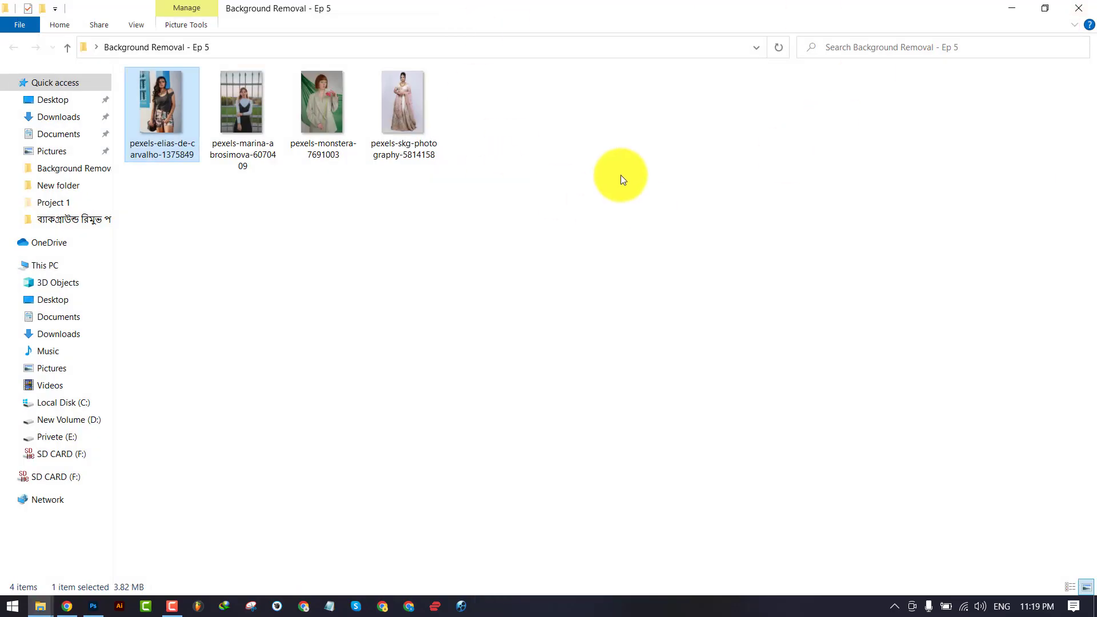
Open the photo of the woman in front of the fence in Photoshop and unlock its Background layer
{"action": "left_click_drag", "start_coordinate": [251, 124], "coordinate": [312, 45]}
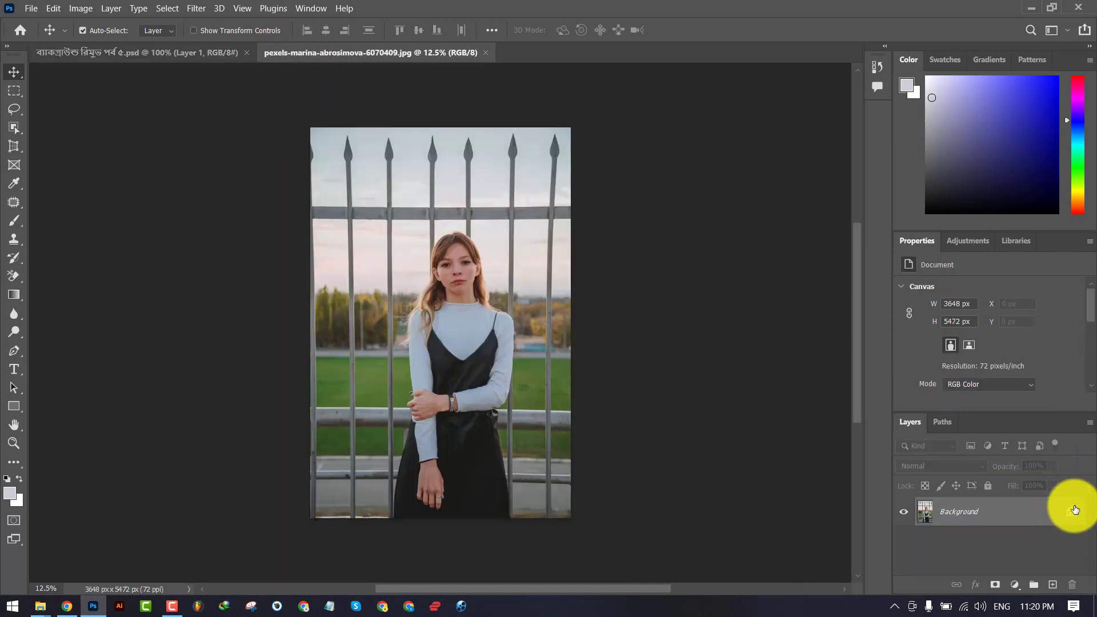
{"action": "left_click", "coordinate": [1071, 518]}
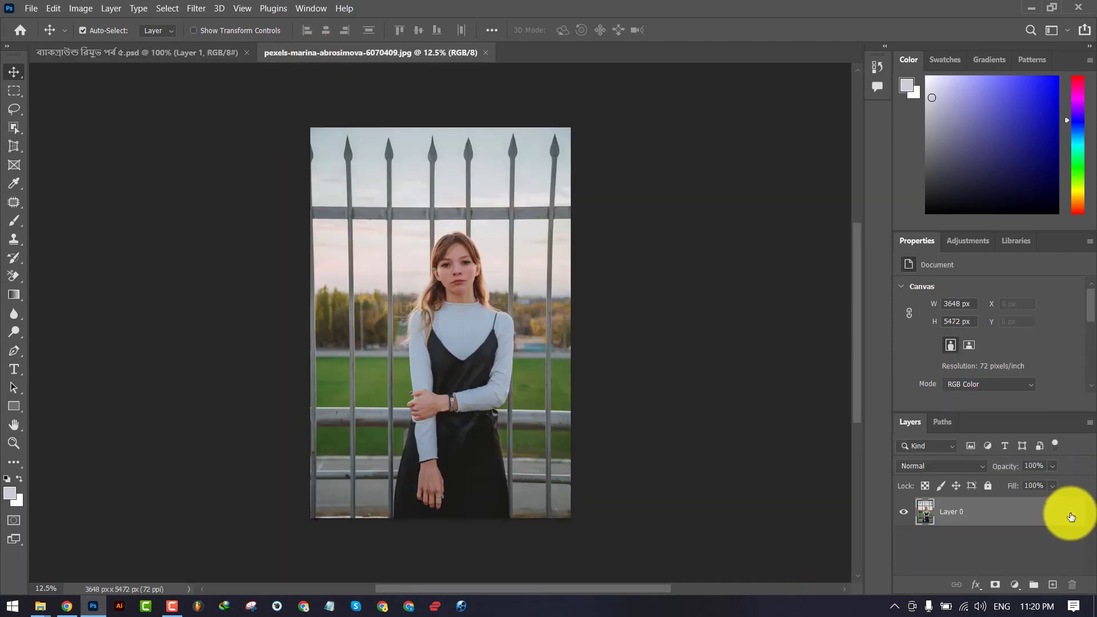
Select the woman with Select Subject and hide the fence background with a layer mask
{"action": "left_click", "coordinate": [167, 8]}
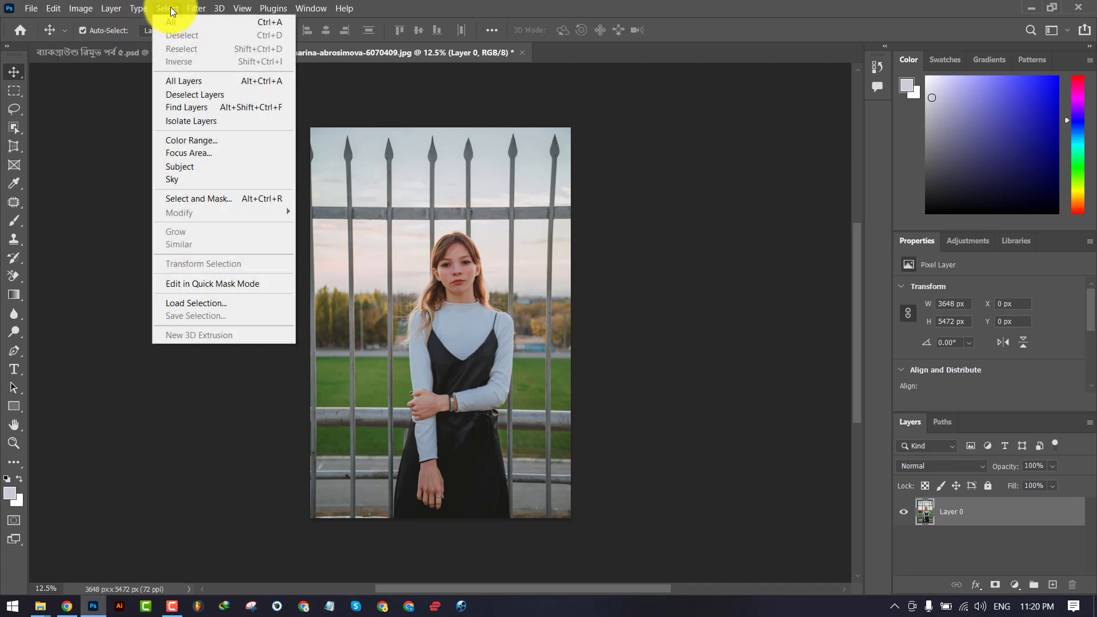
{"action": "left_click", "coordinate": [197, 165]}
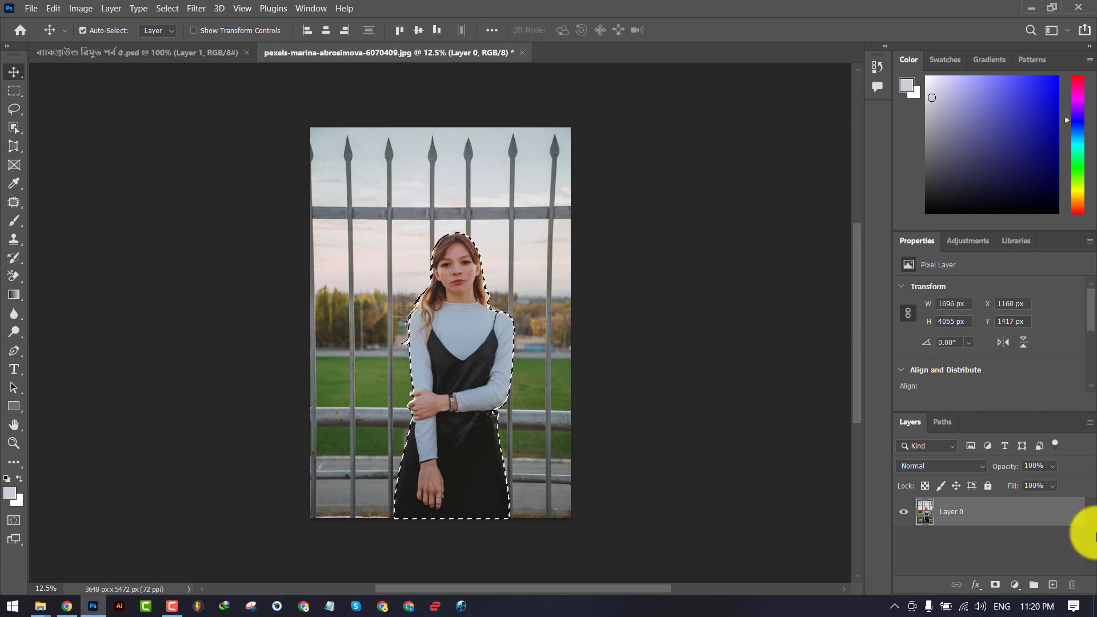
{"action": "left_click", "coordinate": [997, 586]}
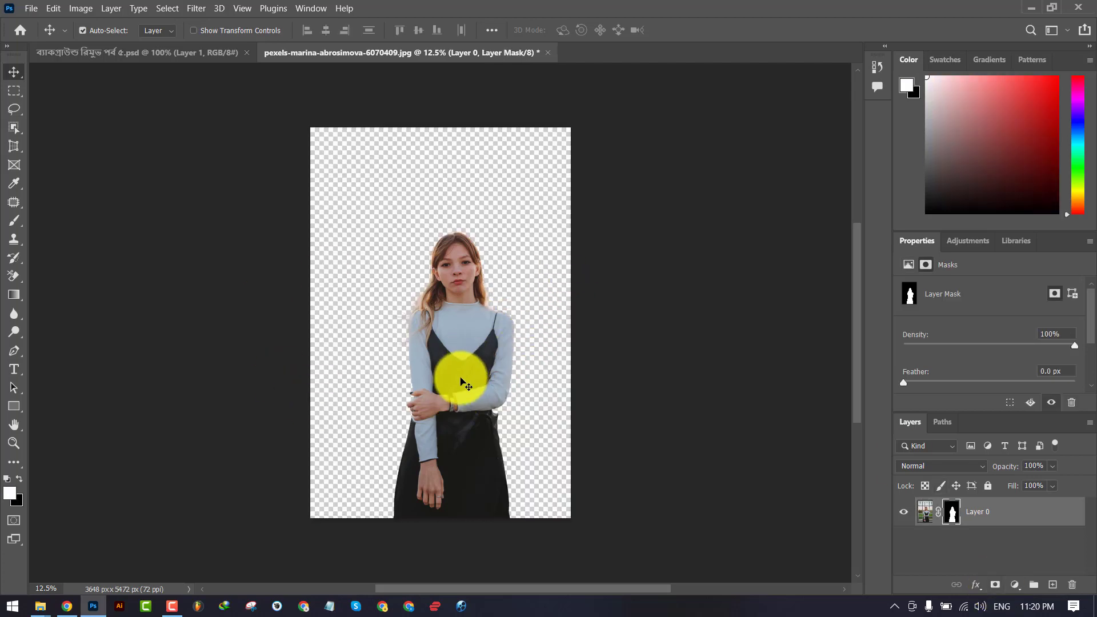
Move the masked woman up and left on the canvas, and close the document without saving
{"action": "left_click_drag", "start_coordinate": [463, 382], "coordinate": [453, 319]}
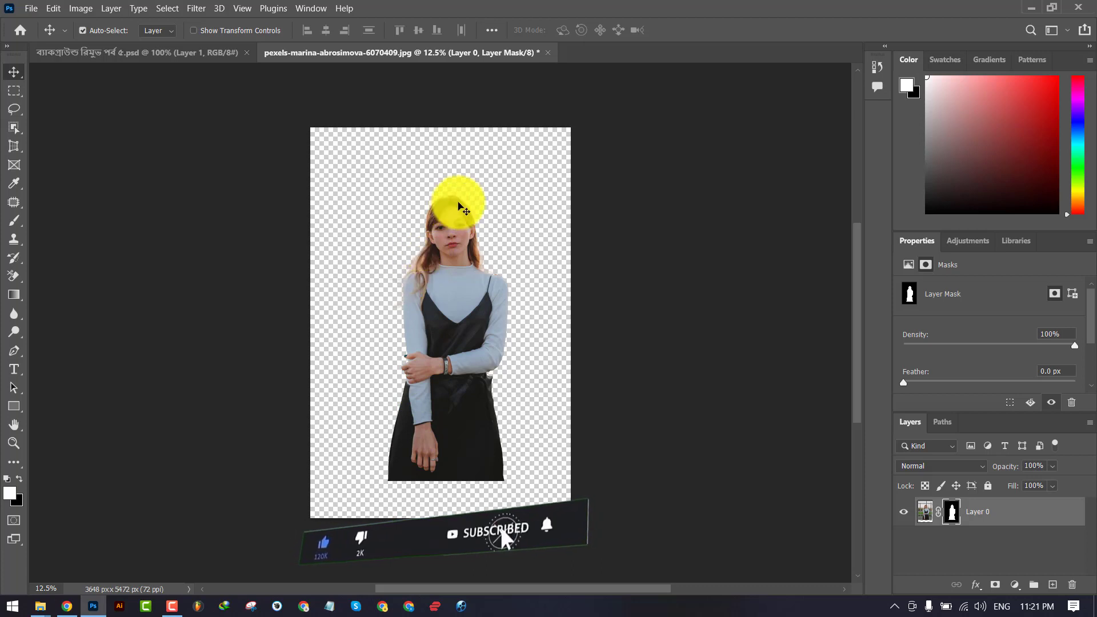
{"action": "left_click_drag", "start_coordinate": [569, 370], "coordinate": [443, 371]}
{"action": "left_click", "coordinate": [547, 52]}
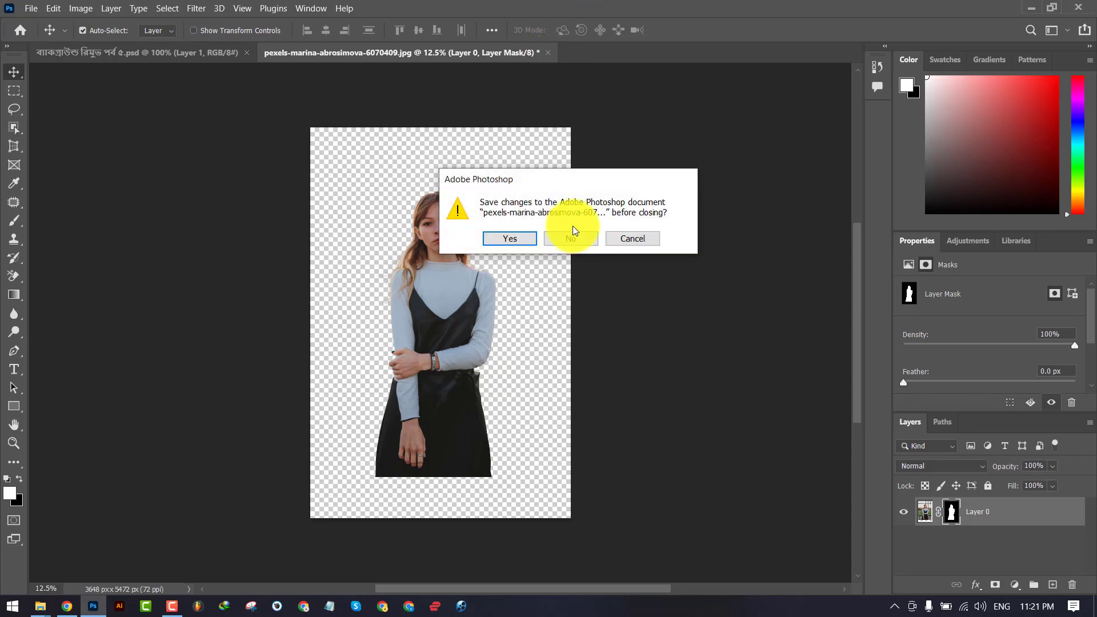
{"action": "left_click", "coordinate": [567, 238]}
Open the photo of the woman in the embroidered pink dress from the folder in Photoshop and unlock its Background layer
{"action": "left_click", "coordinate": [1033, 11]}
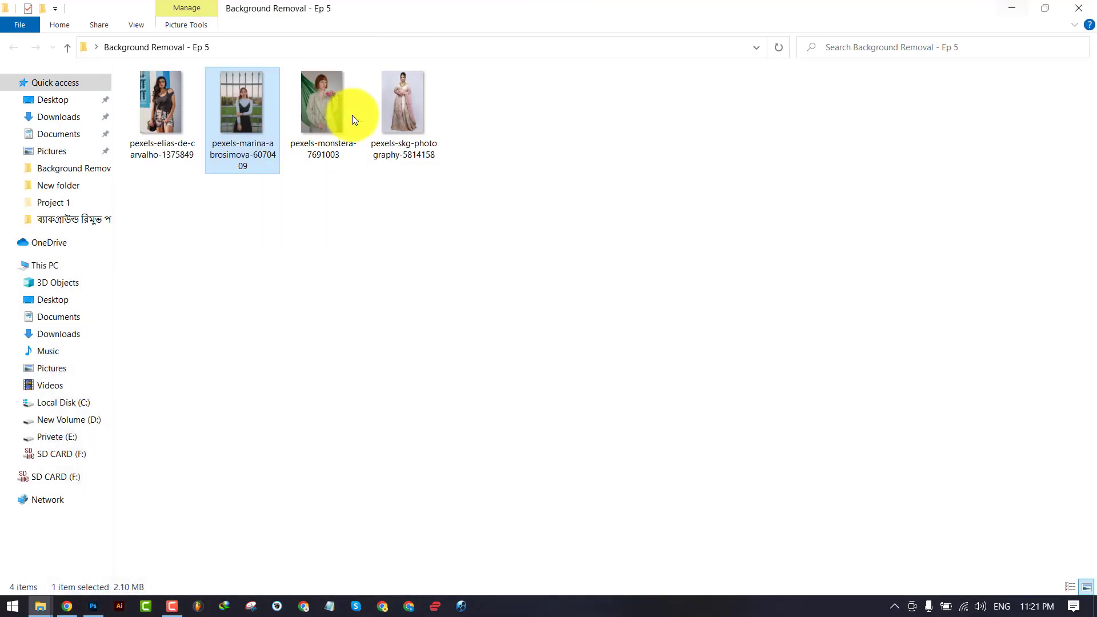
{"action": "left_click_drag", "start_coordinate": [408, 114], "coordinate": [366, 56]}
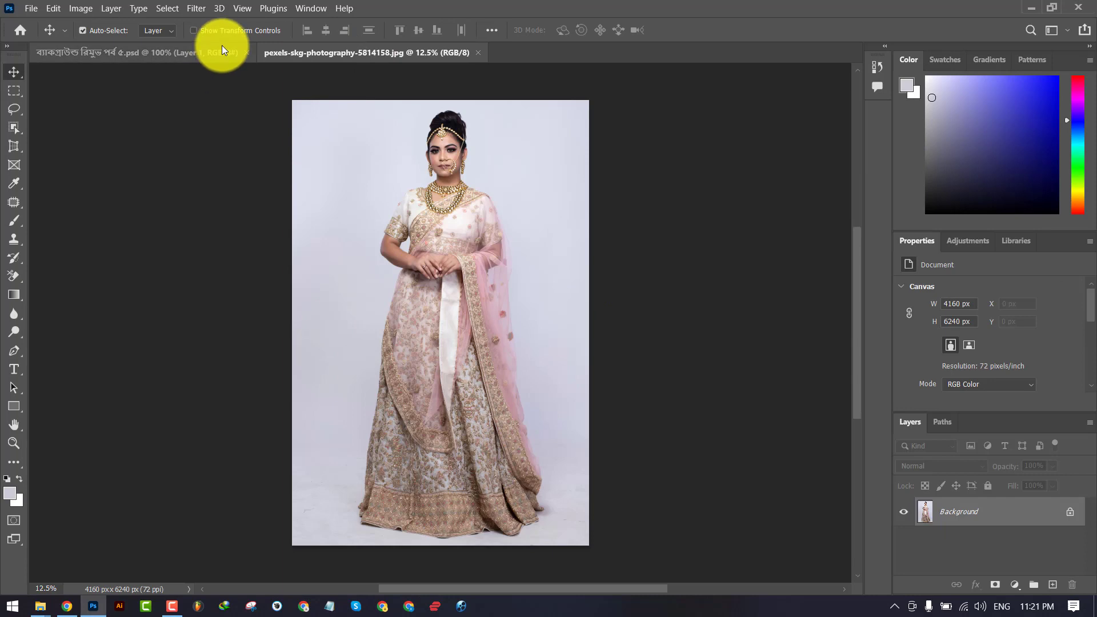
{"action": "left_click", "coordinate": [1070, 513]}
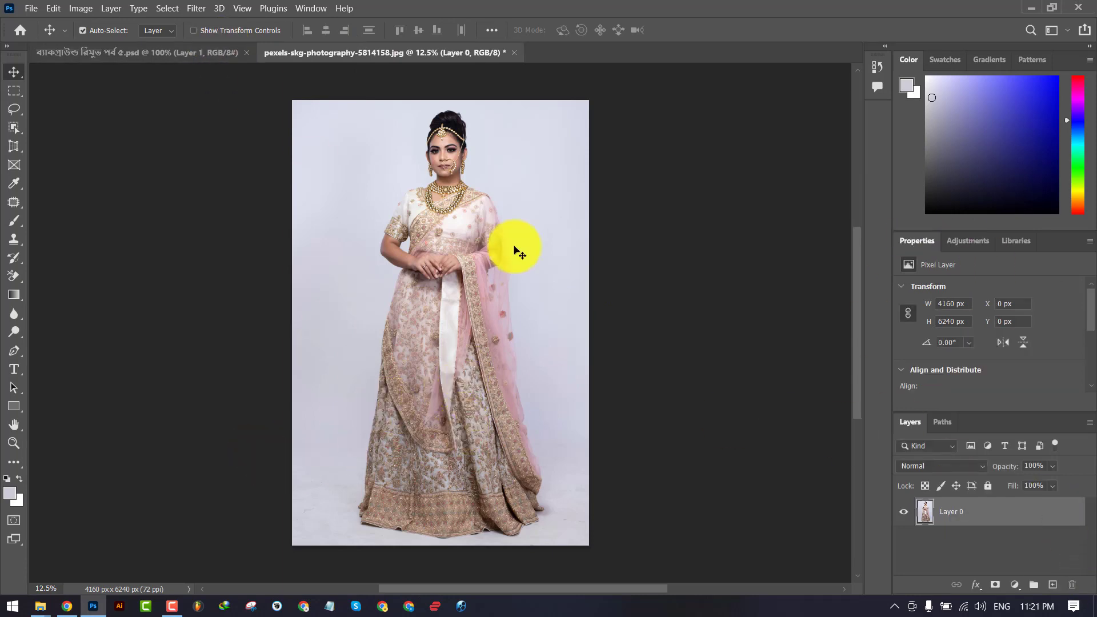
Select the woman in the embroidered dress with Select Subject
{"action": "left_click", "coordinate": [170, 12]}
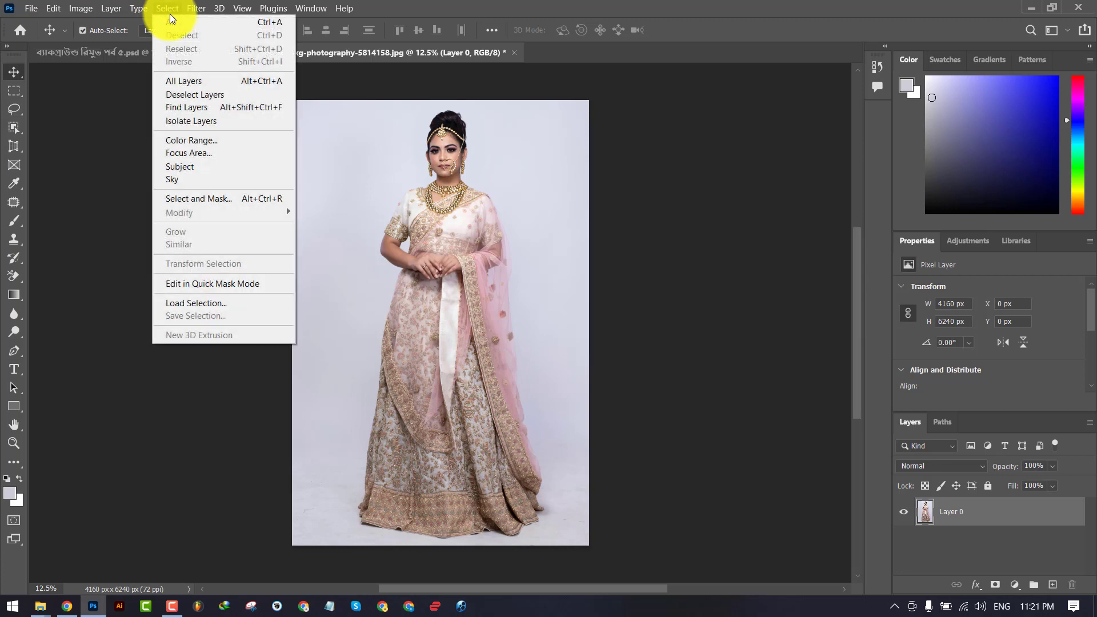
{"action": "left_click", "coordinate": [214, 163]}
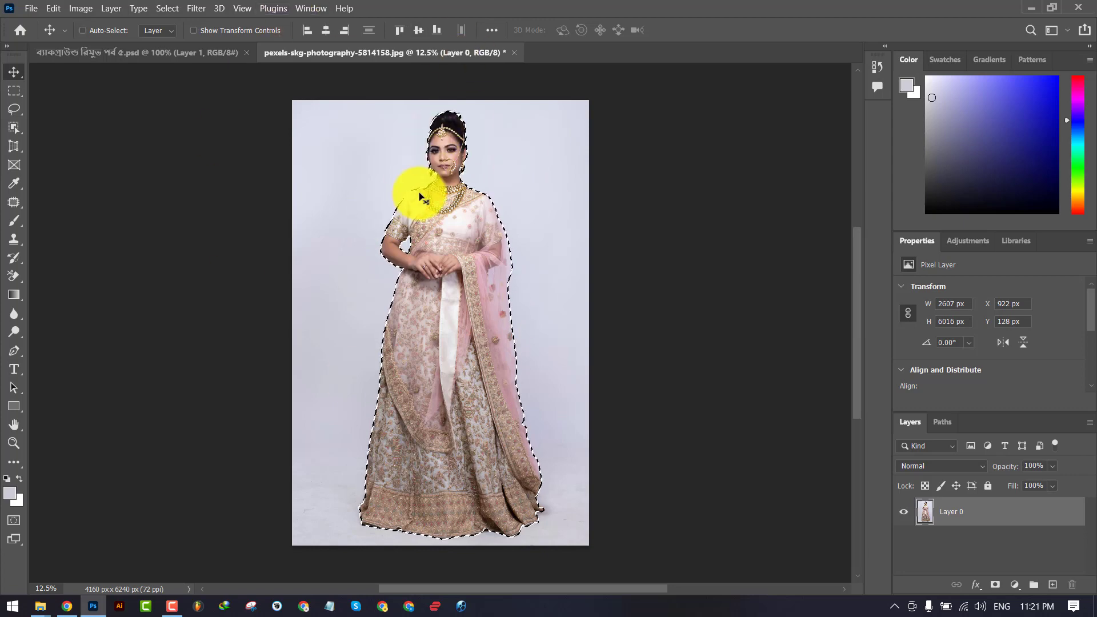
Examine the selection edge up close around the arms, dress and sheer pink veil
{"action": "key", "text": "ctrl+plus"}
{"action": "key", "text": "ctrl+plus"}
{"action": "key", "text": "ctrl+plus"}
{"action": "key", "text": "ctrl+plus"}
{"action": "key", "text": "ctrl+plus"}
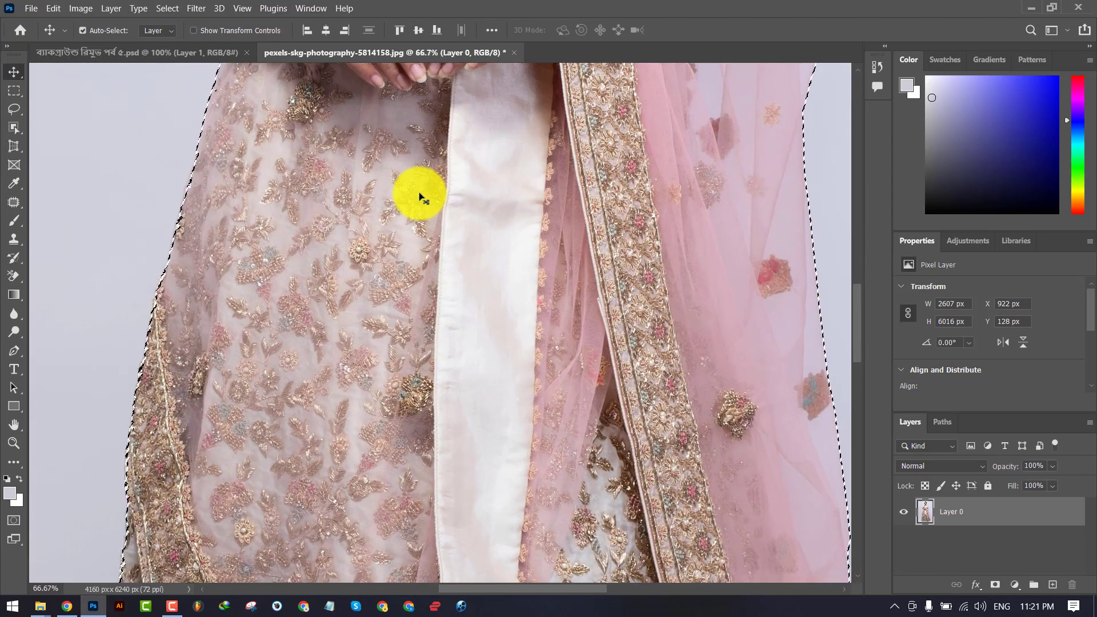
{"action": "left_click_drag", "start_coordinate": [440, 103], "coordinate": [414, 547]}
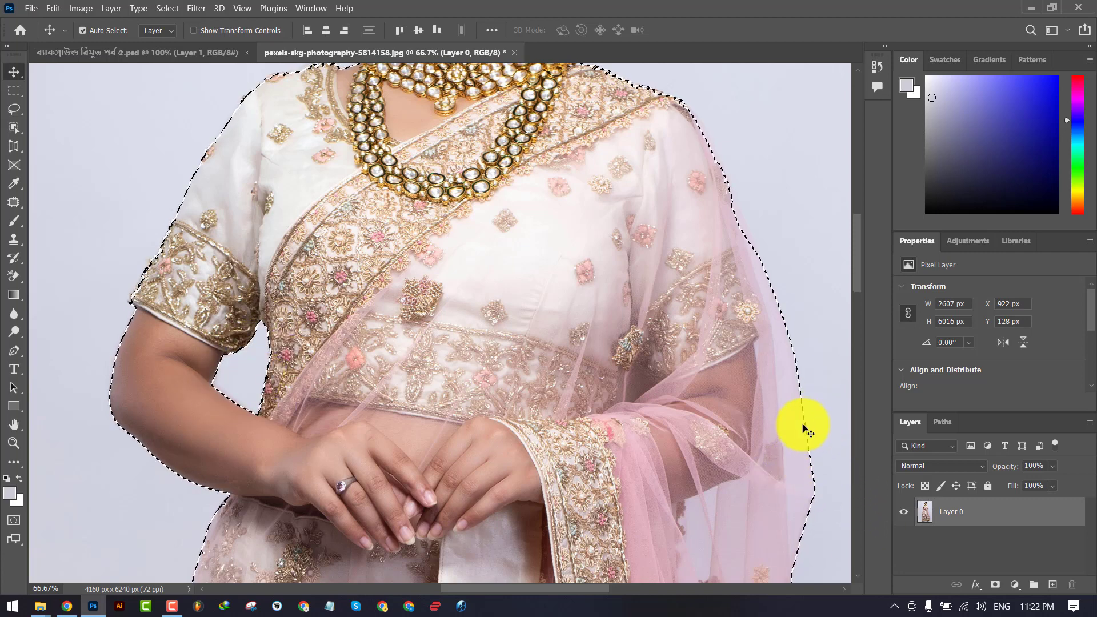
{"action": "left_click_drag", "start_coordinate": [812, 416], "coordinate": [482, 311]}
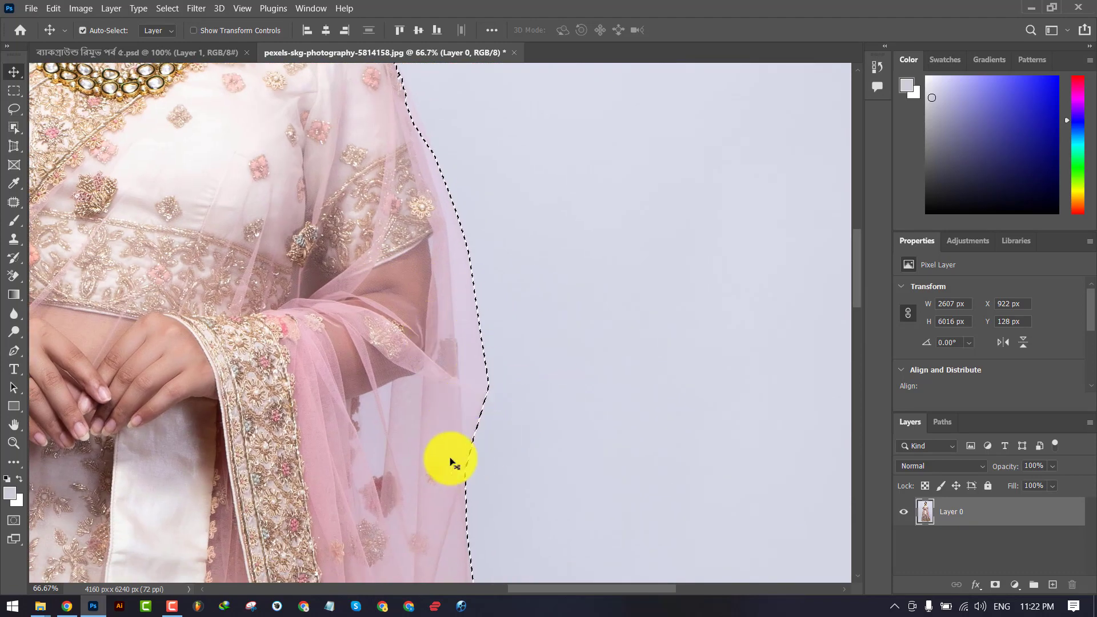
{"action": "left_click_drag", "start_coordinate": [455, 513], "coordinate": [634, 164]}
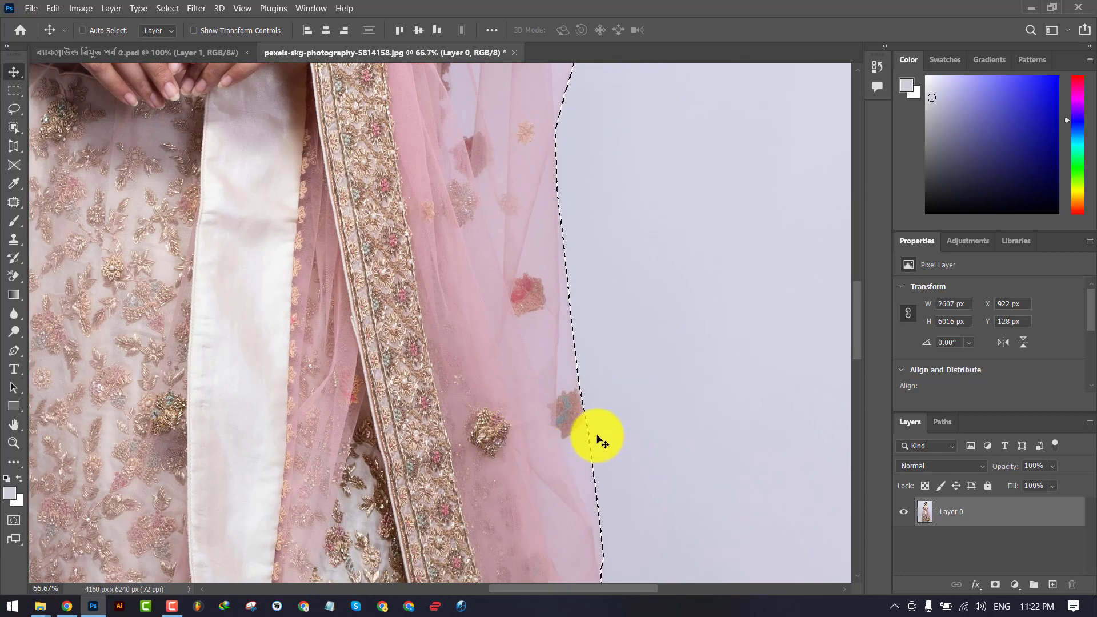
{"action": "key", "text": "ctrl+minus"}
{"action": "key", "text": "ctrl+minus"}
{"action": "key", "text": "ctrl+minus"}
{"action": "key", "text": "ctrl+minus"}
{"action": "key", "text": "ctrl+minus"}
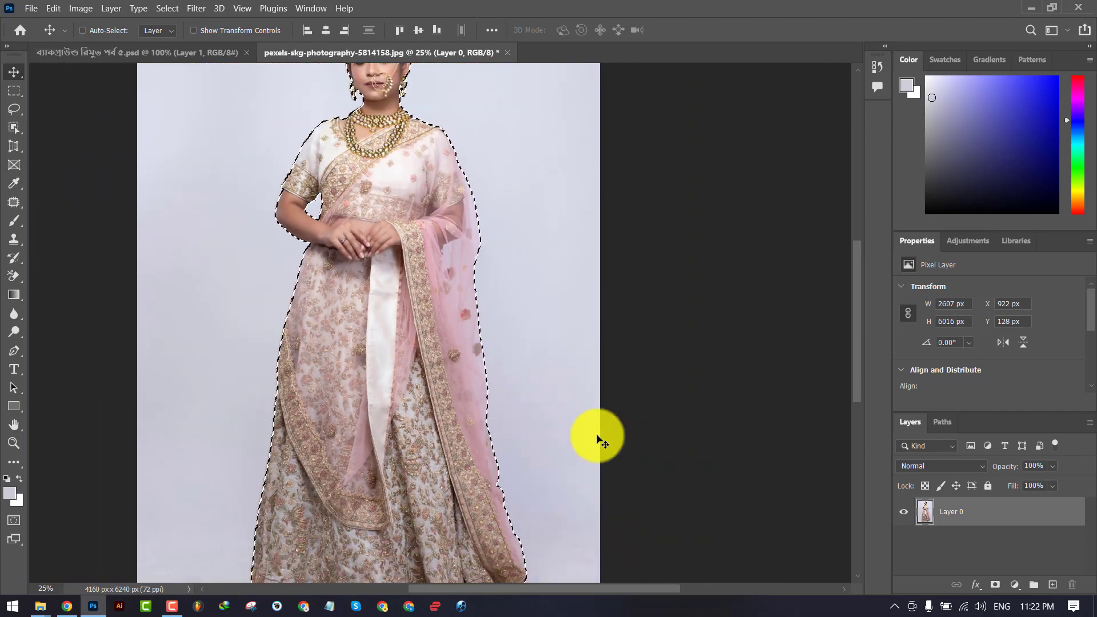
{"action": "key", "text": "ctrl+minus"}
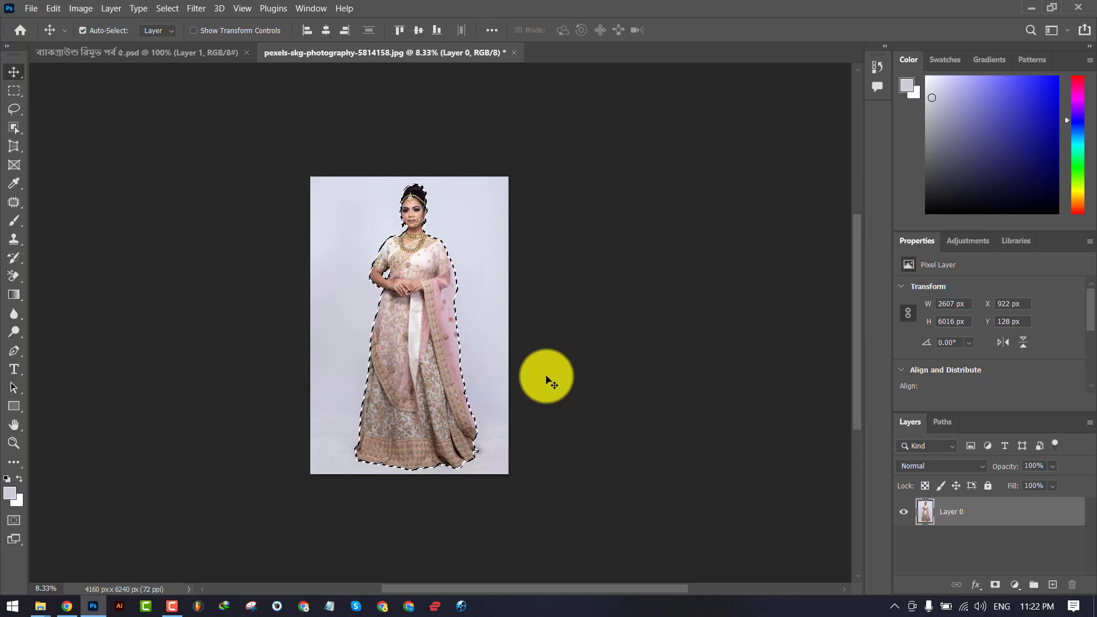
Hide the plain background with a layer mask made from the selection and shift the cut-out woman slightly on the canvas
{"action": "left_click", "coordinate": [998, 590]}
{"action": "left_click_drag", "start_coordinate": [396, 367], "coordinate": [392, 337]}
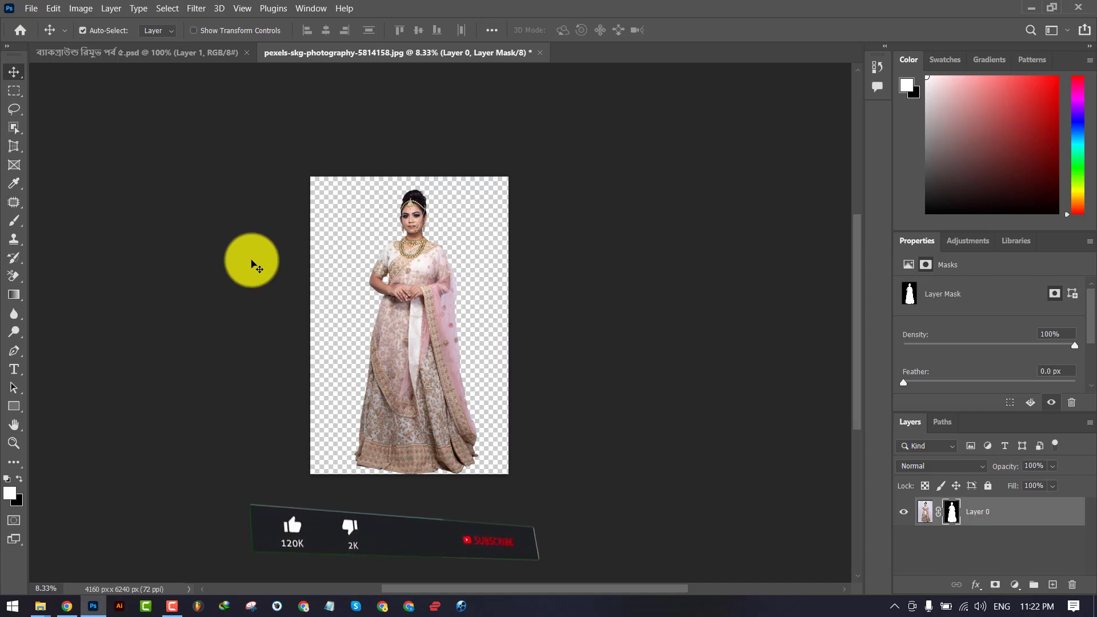